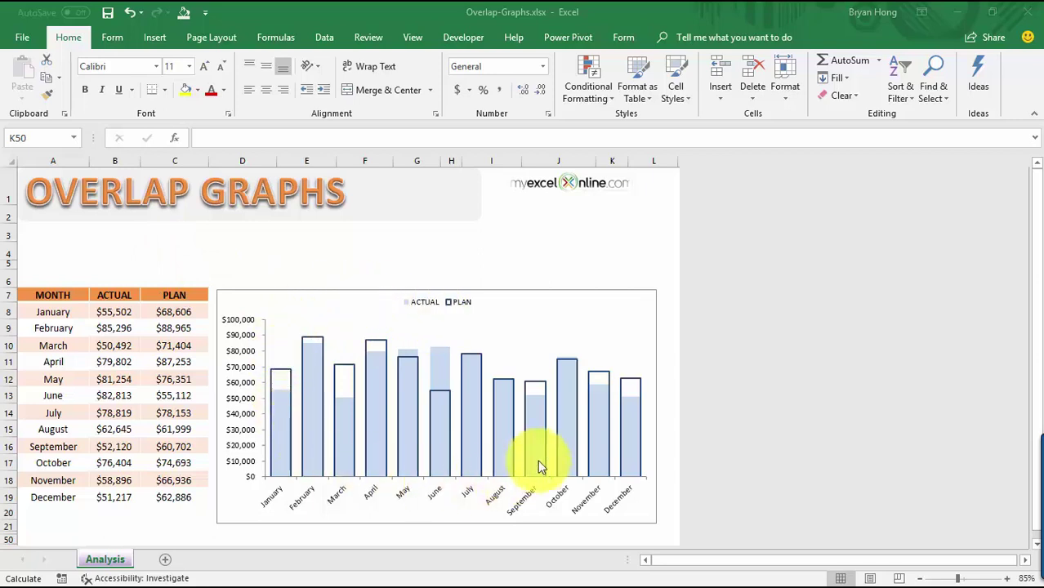
Step: Select the existing overlap chart on the sheet
{"action": "mouse_move", "coordinate": [544, 457]}
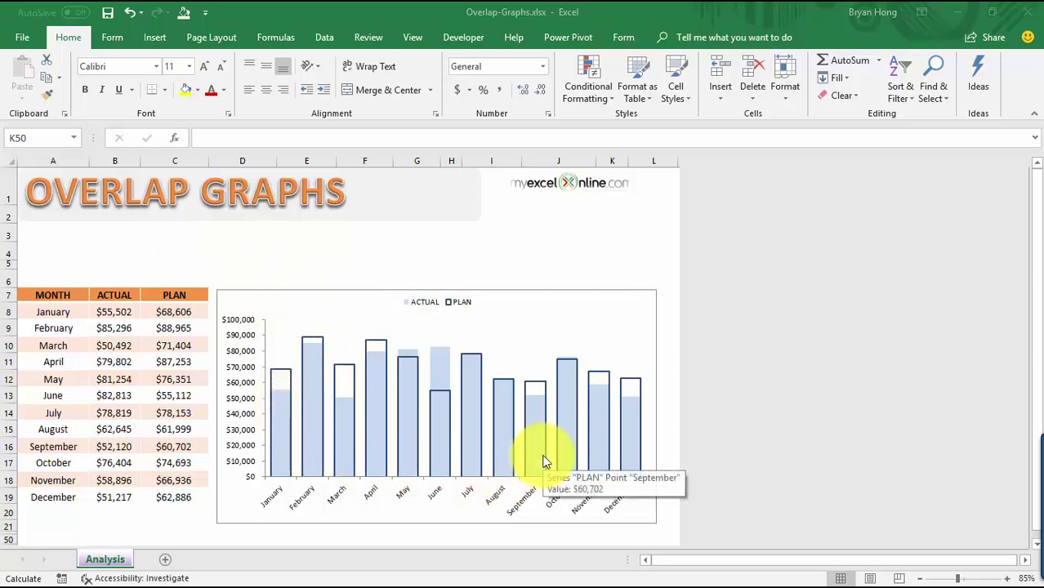
{"action": "mouse_move", "coordinate": [518, 400]}
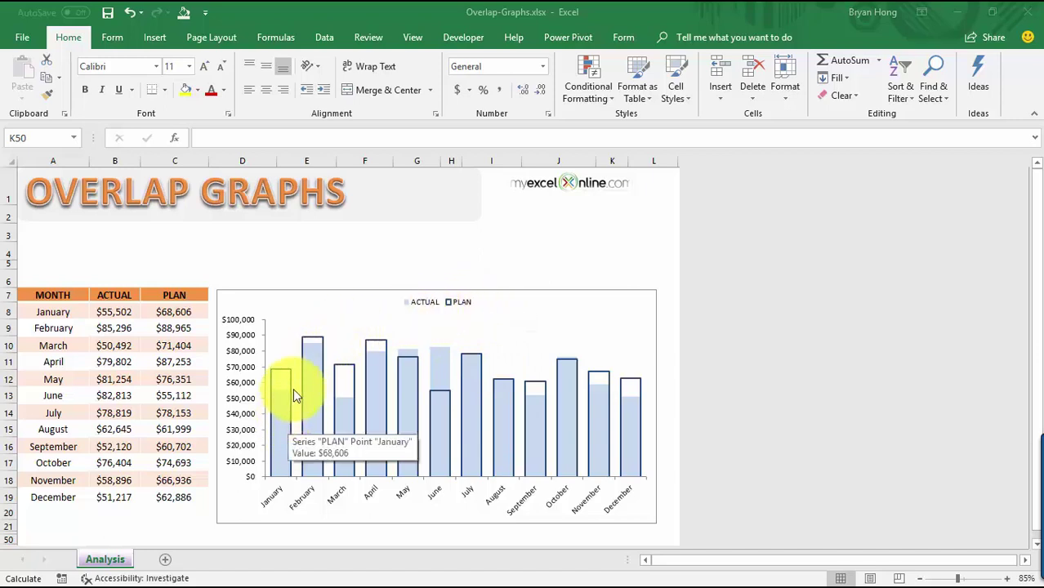
{"action": "mouse_move", "coordinate": [289, 386]}
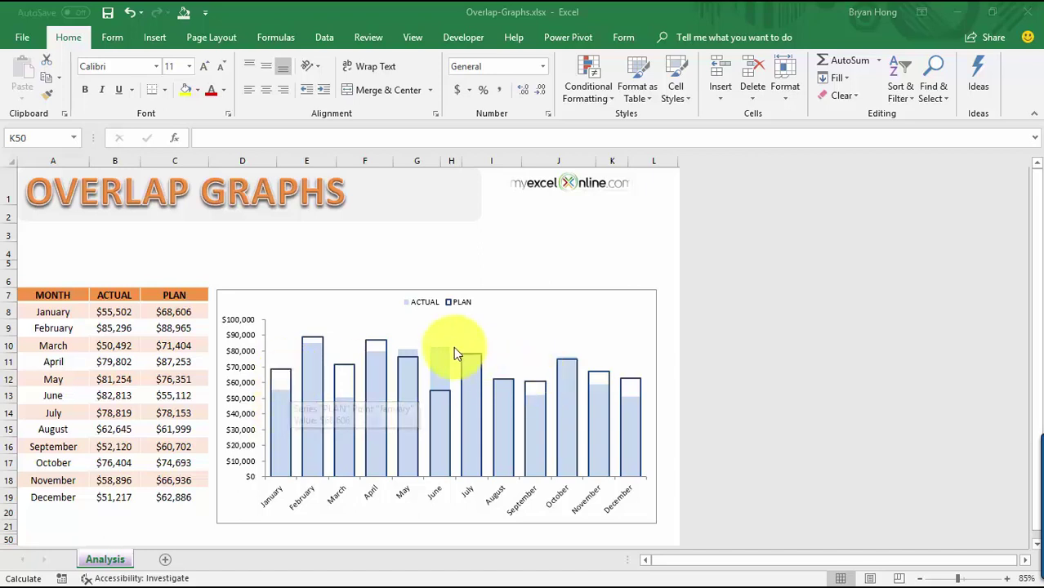
{"action": "mouse_move", "coordinate": [451, 352]}
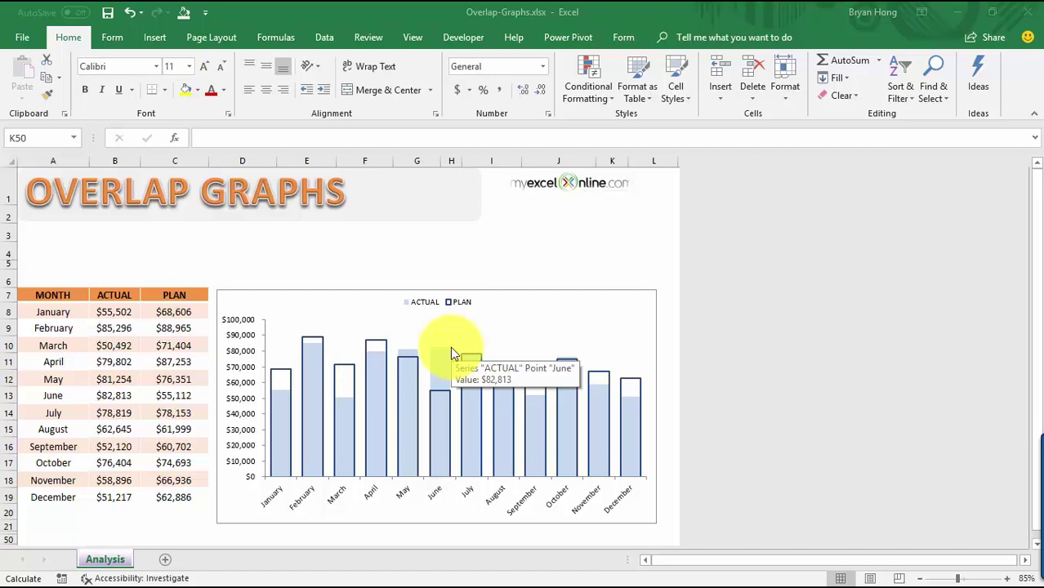
{"action": "mouse_move", "coordinate": [423, 367]}
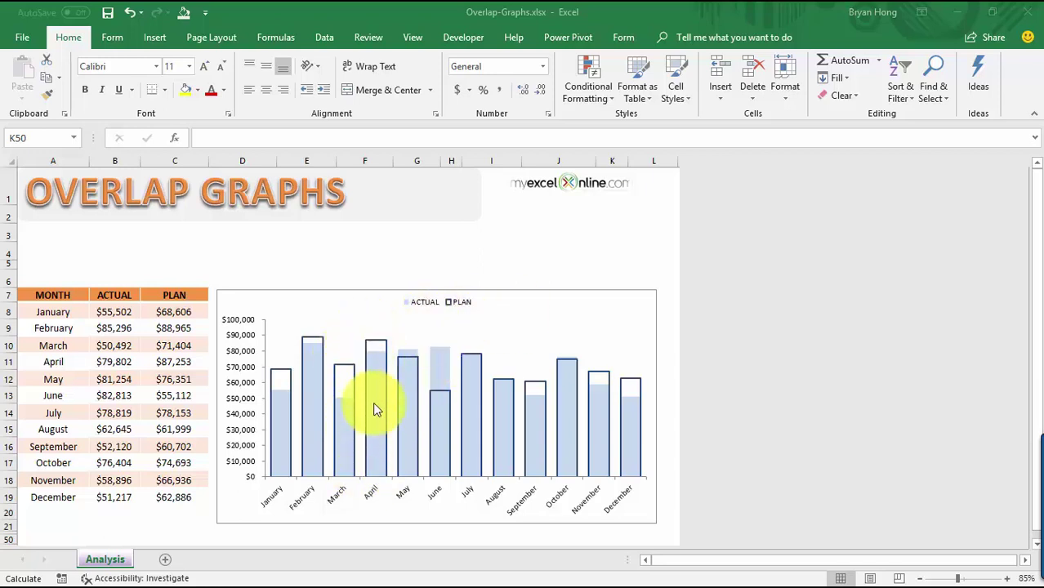
{"action": "mouse_move", "coordinate": [367, 347]}
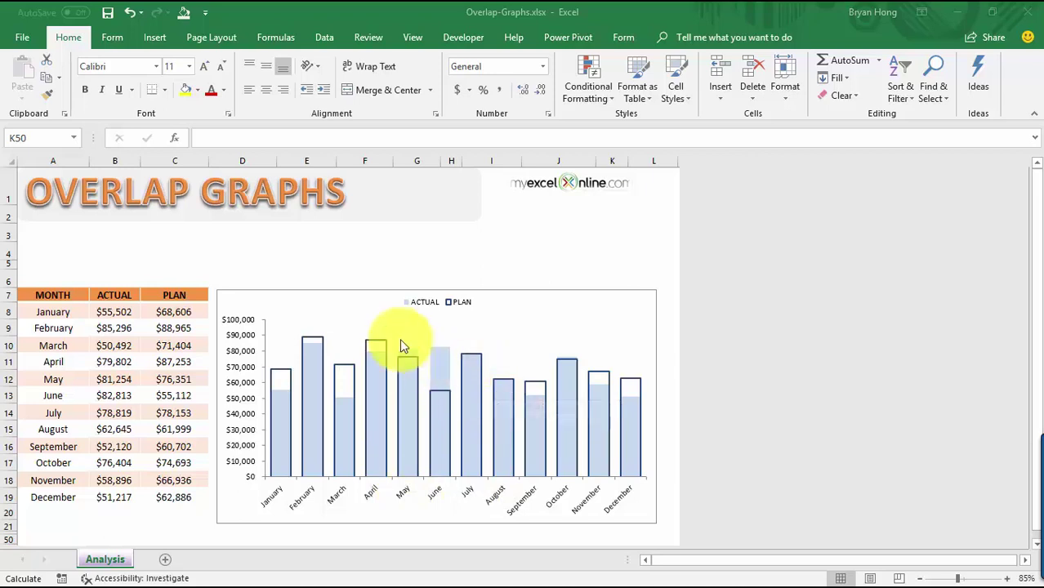
{"action": "left_click", "coordinate": [264, 300]}
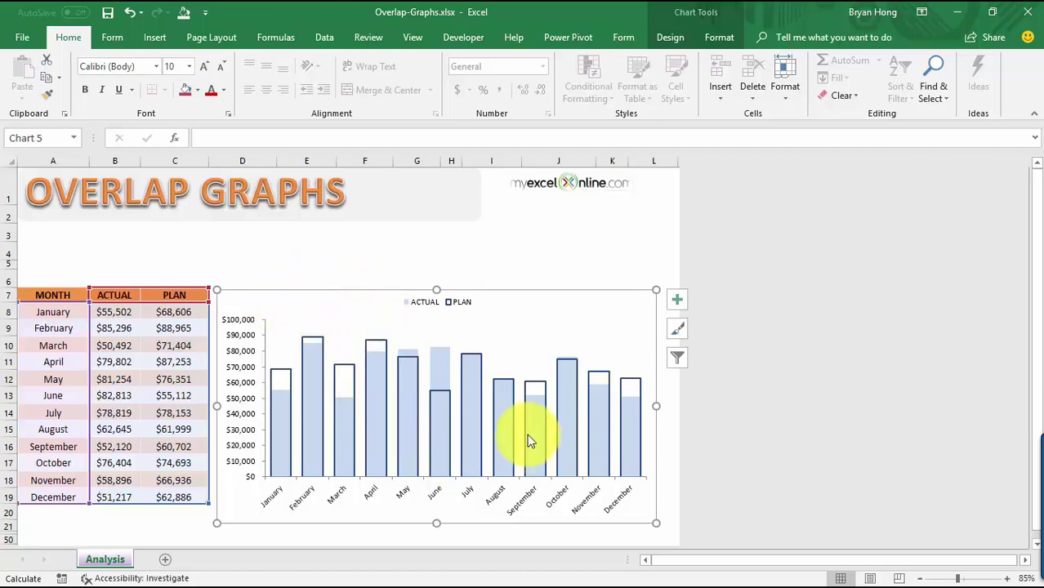
{"action": "mouse_move", "coordinate": [529, 441]}
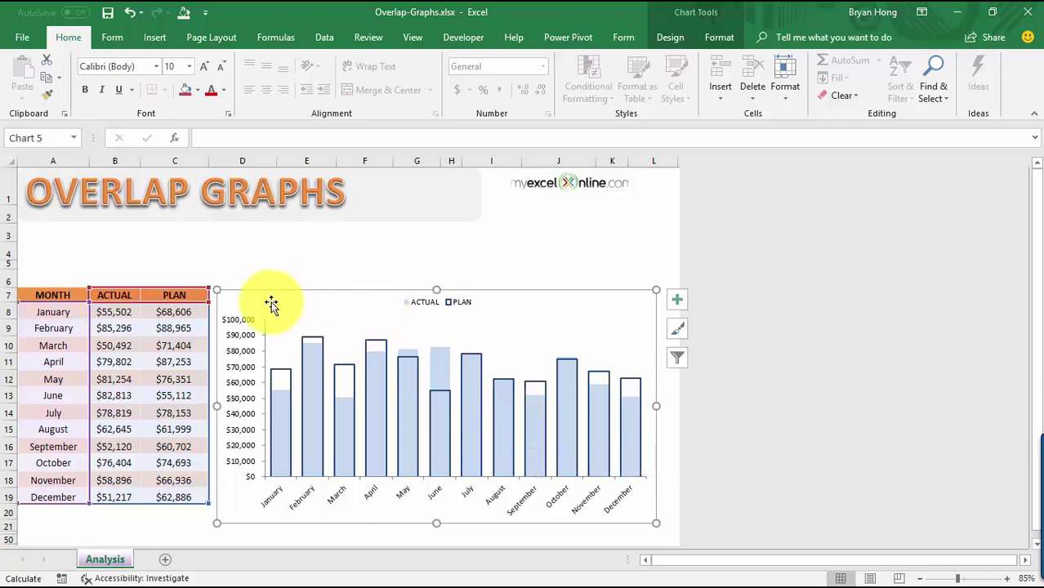
Step: Delete the old chart and select the table range A7:C19
{"action": "key", "text": "Delete"}
{"action": "left_click", "coordinate": [70, 295]}
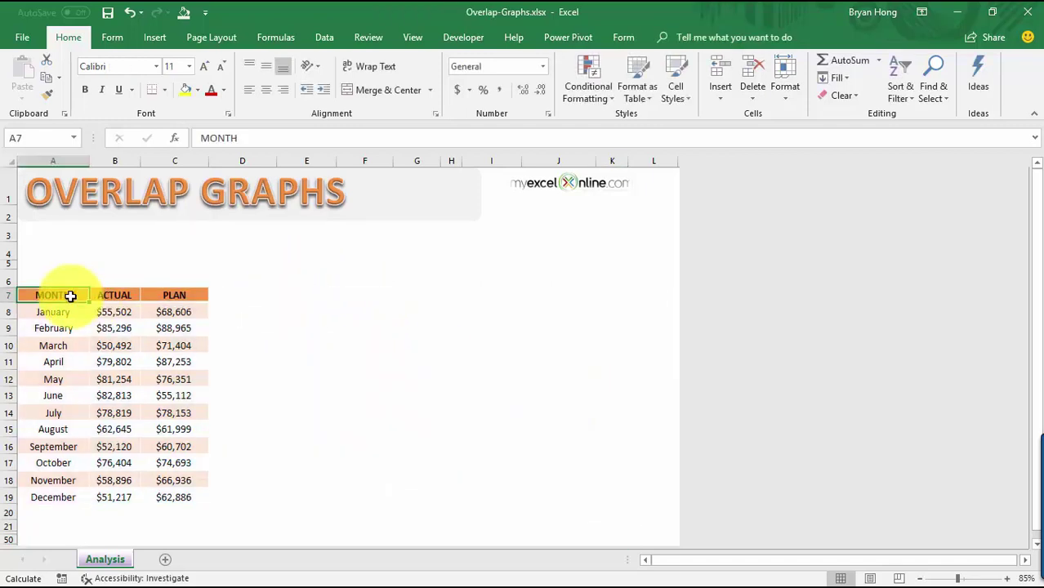
{"action": "left_click_drag", "start_coordinate": [71, 296], "coordinate": [186, 490]}
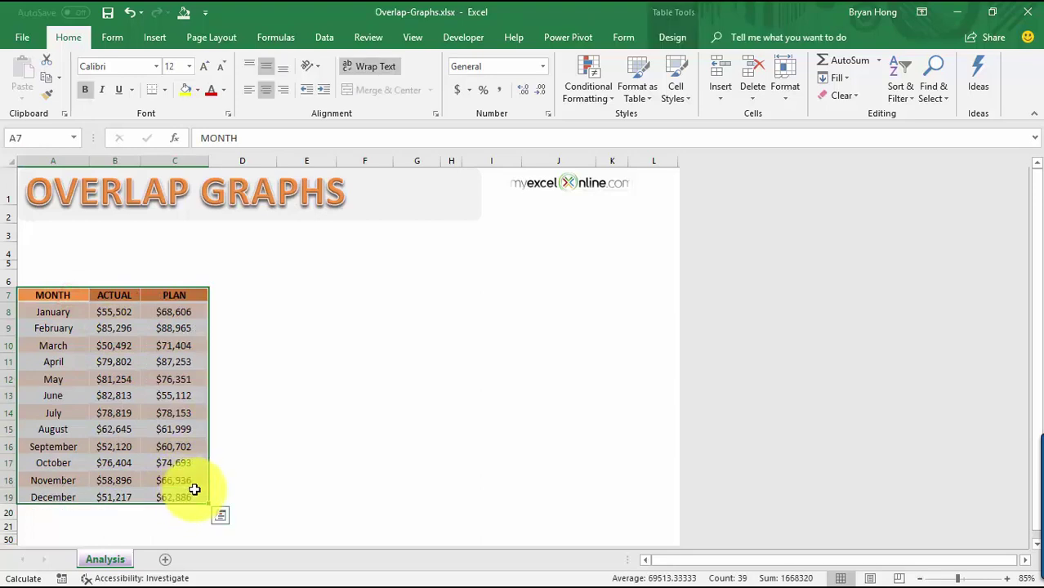
Step: Choose Clustered Column under All Charts in Recommended Charts
{"action": "left_click", "coordinate": [154, 38]}
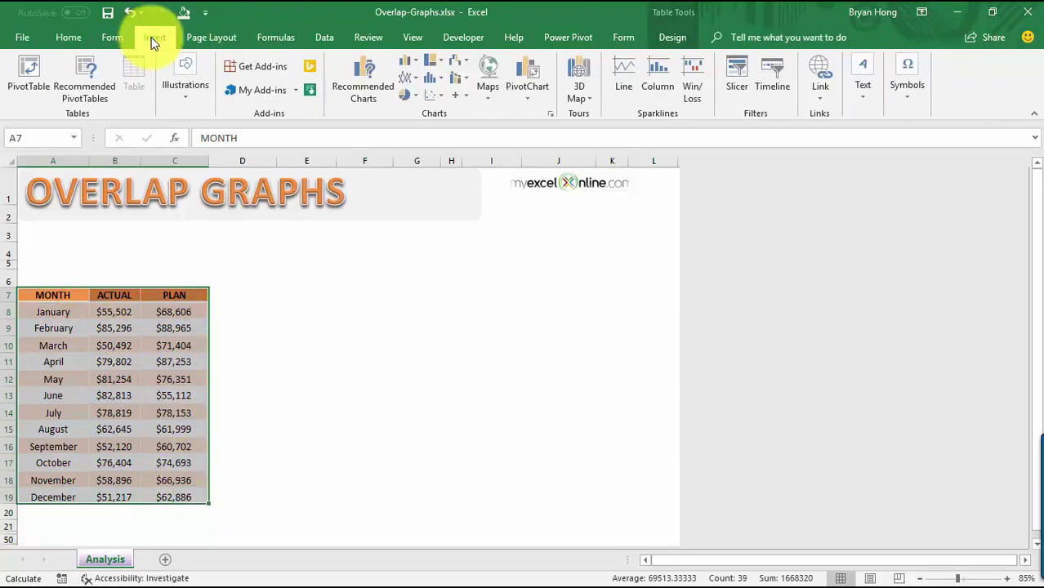
{"action": "left_click", "coordinate": [382, 94]}
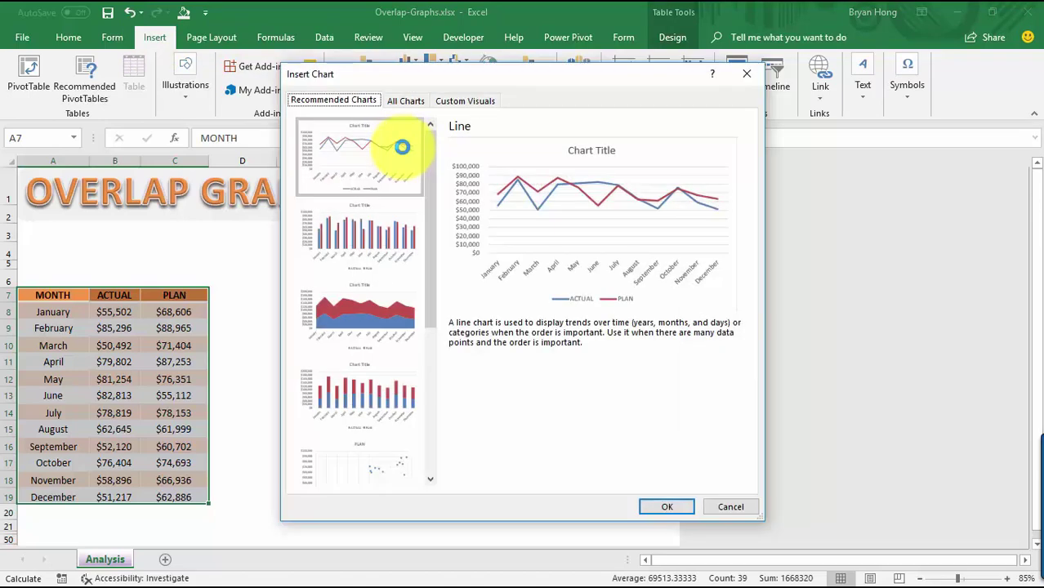
{"action": "left_click", "coordinate": [401, 100]}
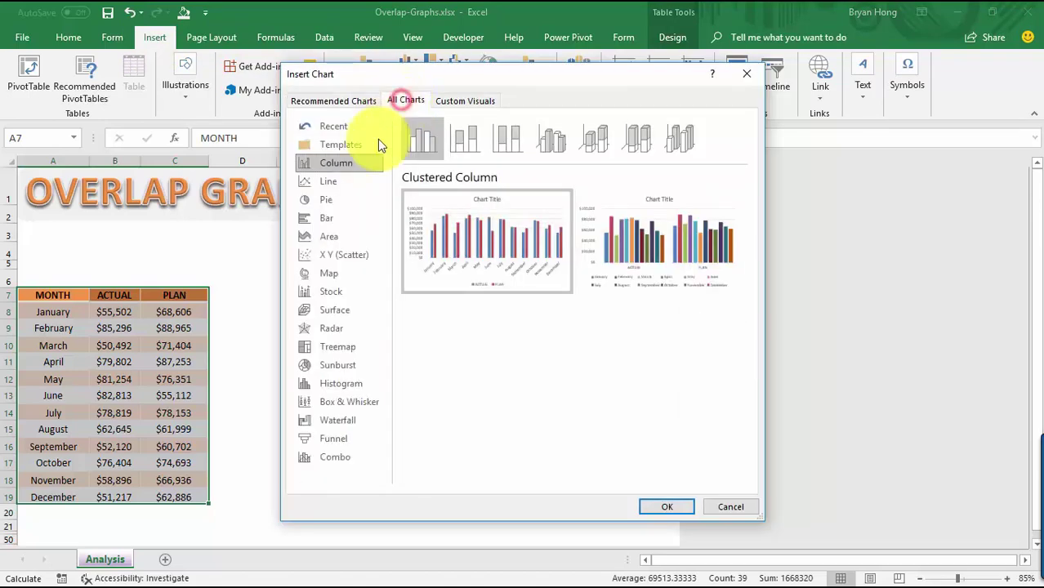
{"action": "left_click", "coordinate": [431, 144]}
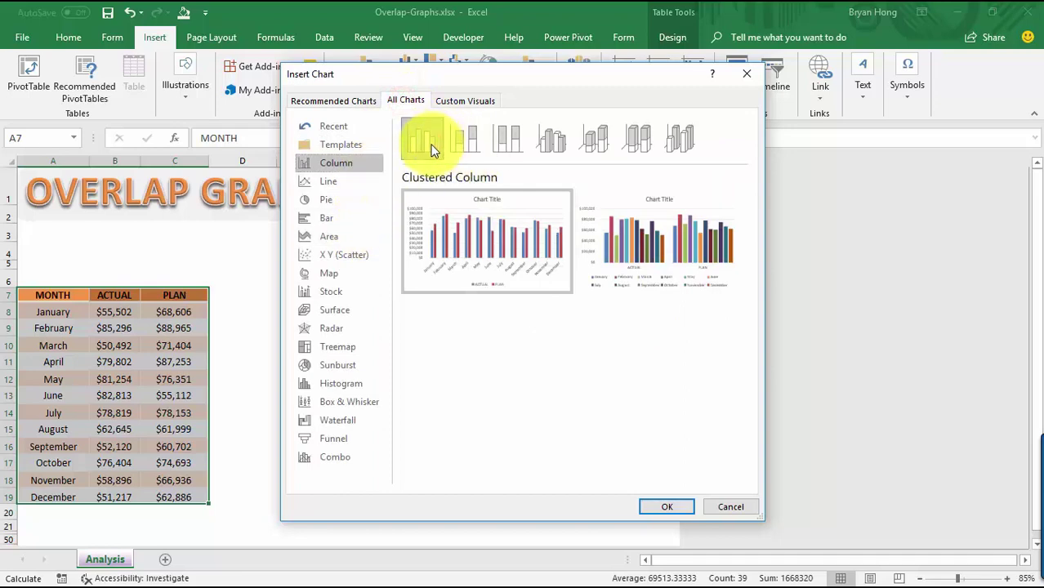
{"action": "mouse_move", "coordinate": [507, 272]}
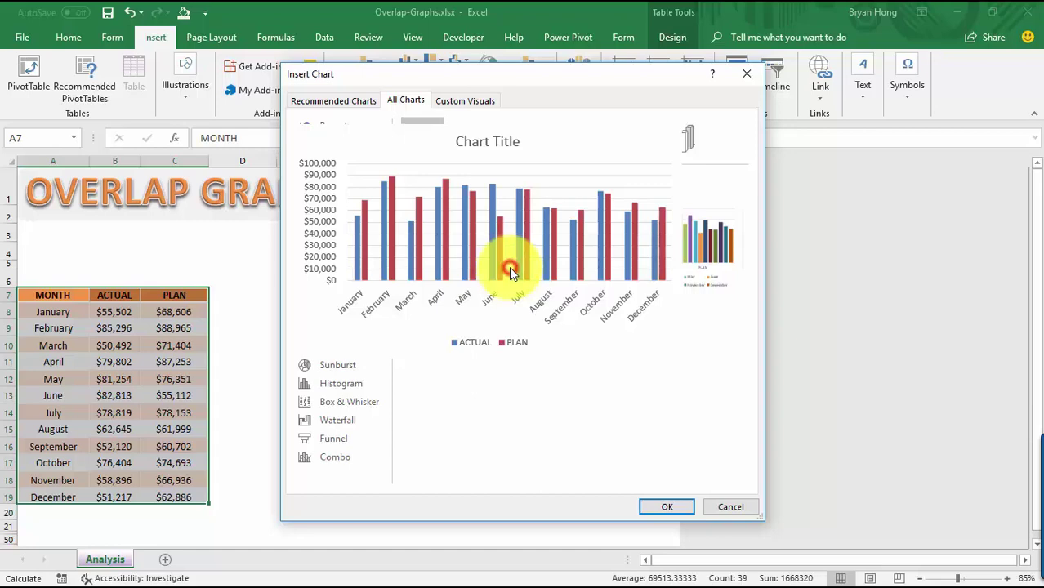
Step: Insert the clustered column chart, move it beside the table and enlarge it
{"action": "left_click", "coordinate": [677, 507]}
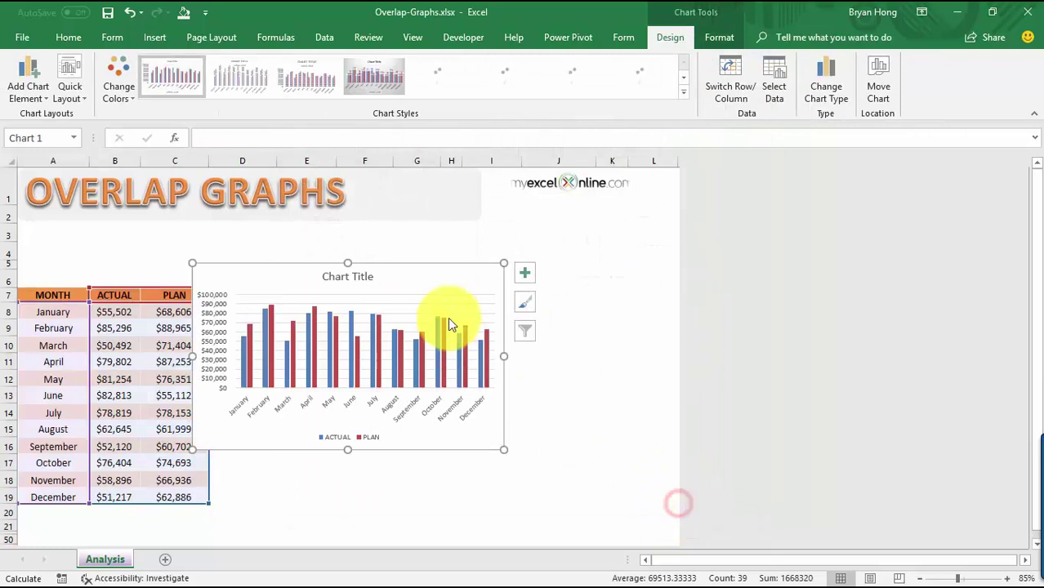
{"action": "left_click_drag", "start_coordinate": [408, 278], "coordinate": [455, 258]}
{"action": "left_click_drag", "start_coordinate": [549, 429], "coordinate": [662, 507]}
{"action": "left_click_drag", "start_coordinate": [565, 260], "coordinate": [557, 265]}
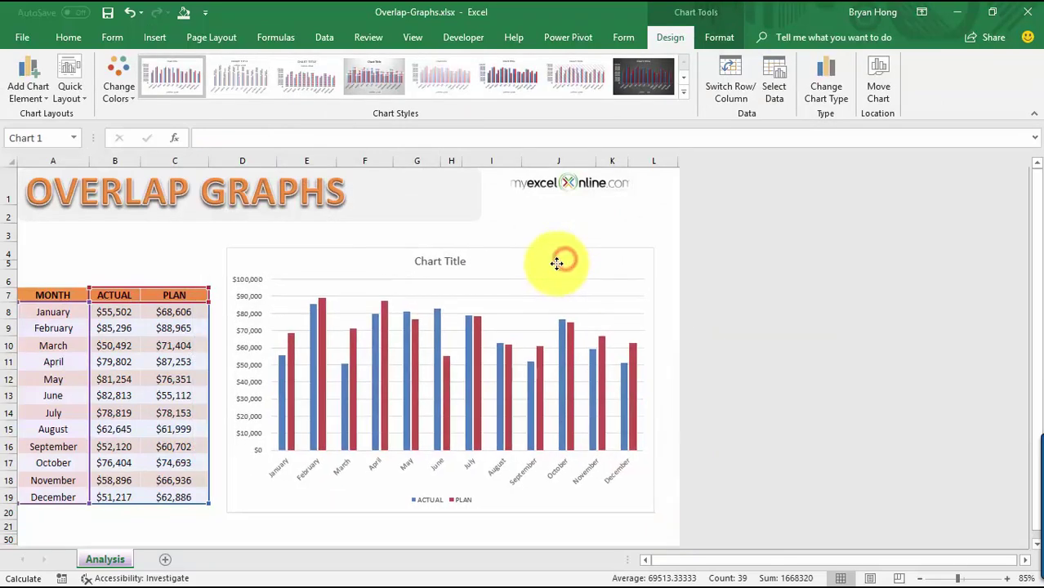
Step: Select the chart's PLAN data series
{"action": "left_click", "coordinate": [507, 297]}
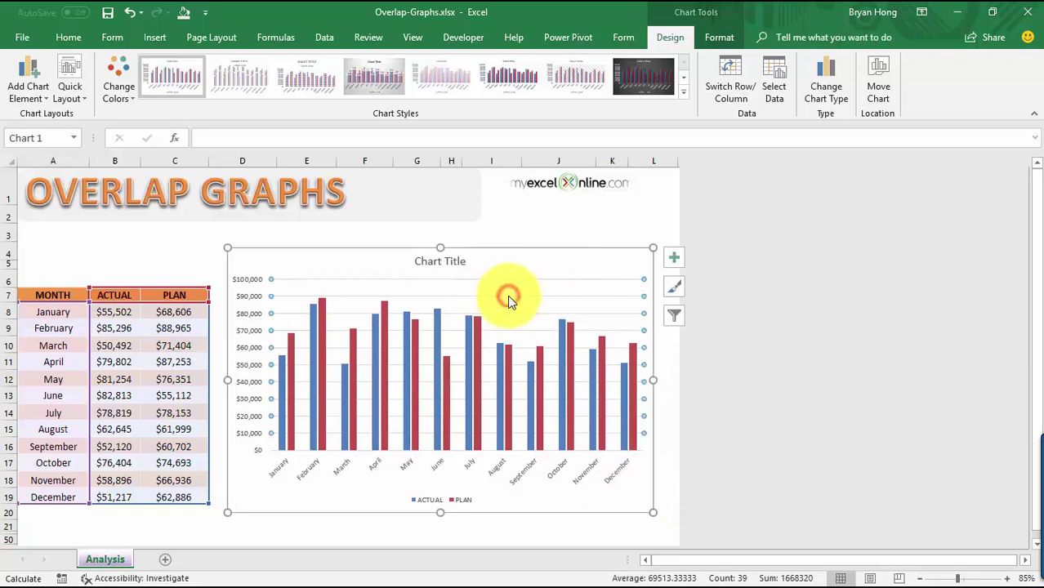
{"action": "key", "text": "Escape"}
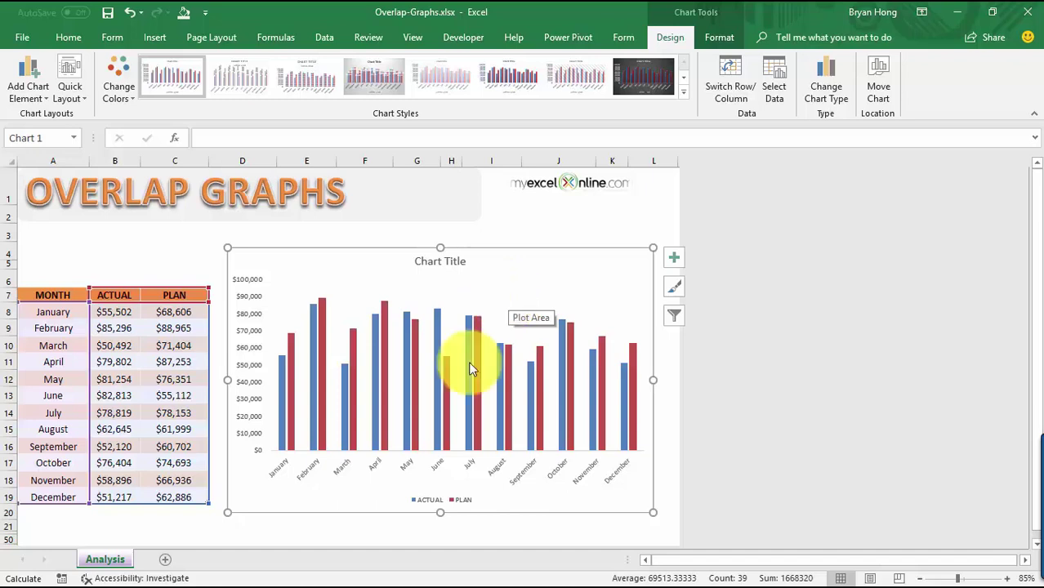
{"action": "left_click", "coordinate": [468, 500]}
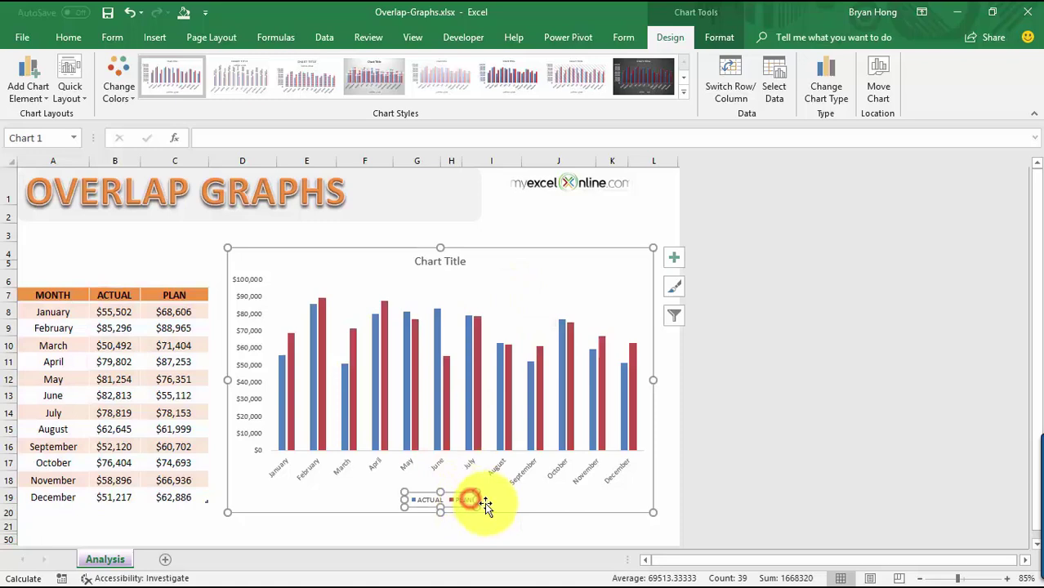
{"action": "left_click", "coordinate": [293, 349]}
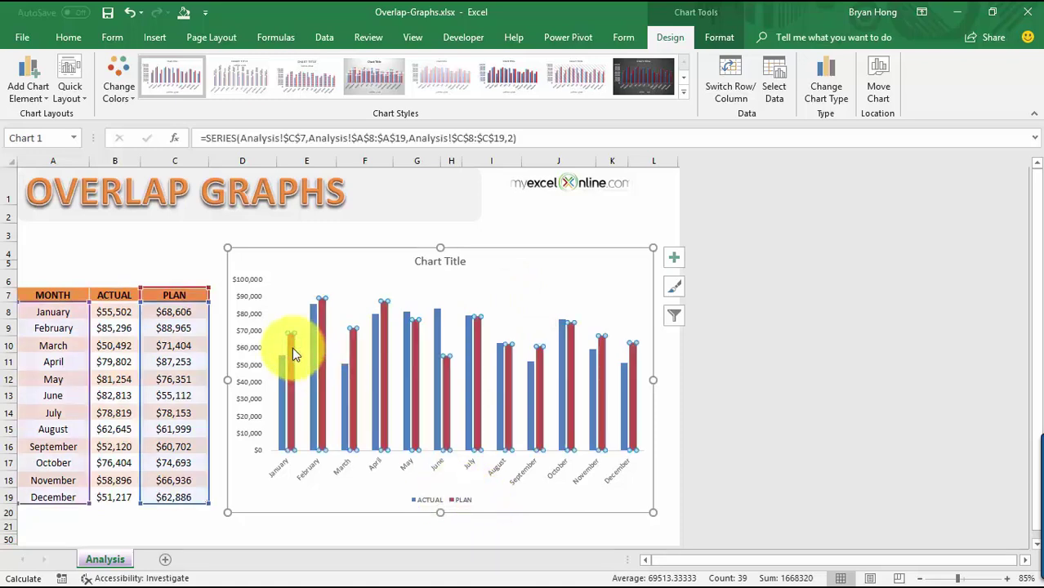
Step: Set the PLAN series fill to No fill in Format Data Series
{"action": "right_click", "coordinate": [292, 354]}
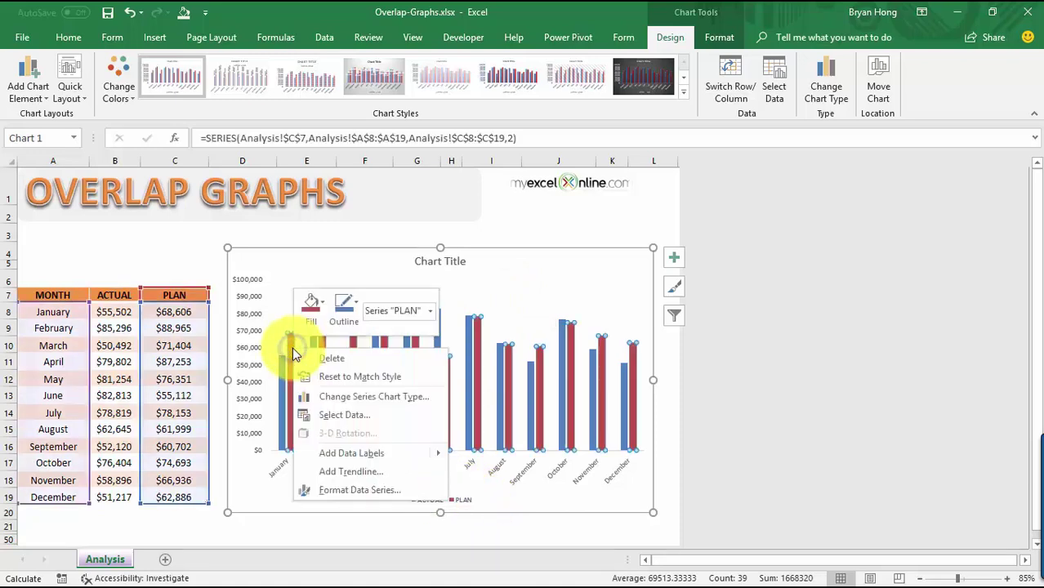
{"action": "left_click", "coordinate": [374, 495]}
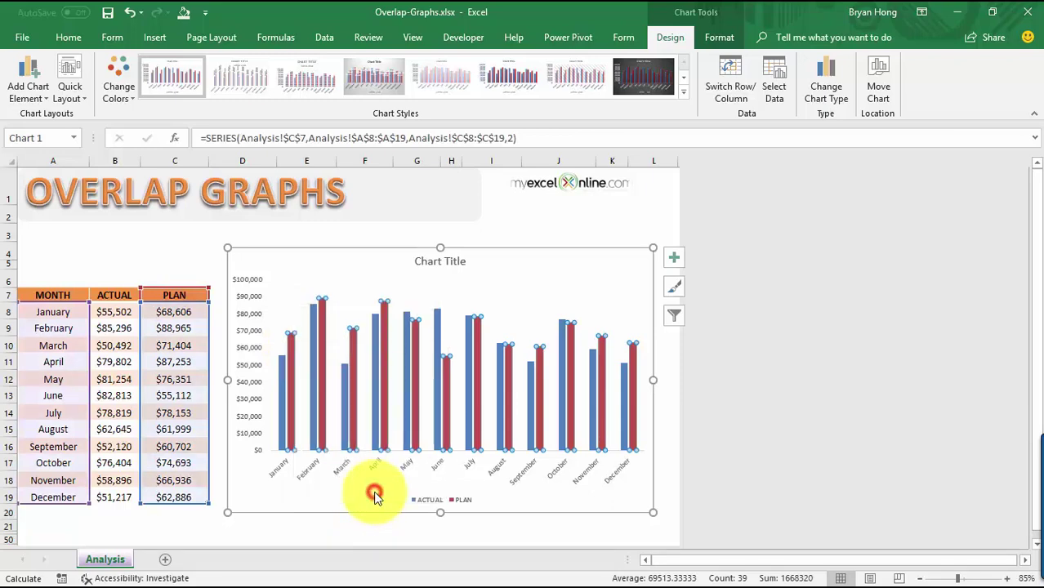
{"action": "left_click_drag", "start_coordinate": [157, 165], "coordinate": [128, 157]}
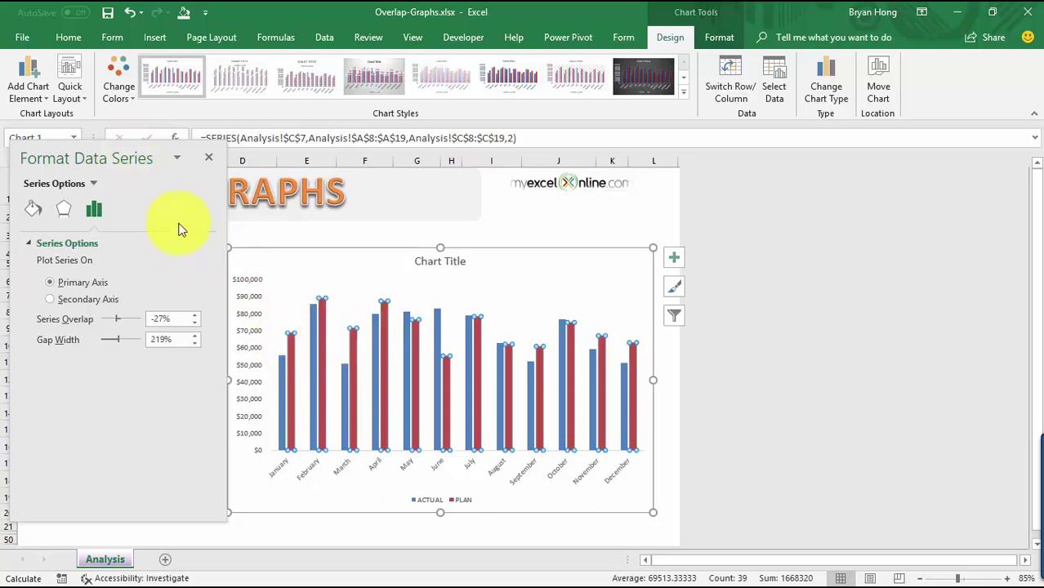
{"action": "left_click", "coordinate": [34, 211]}
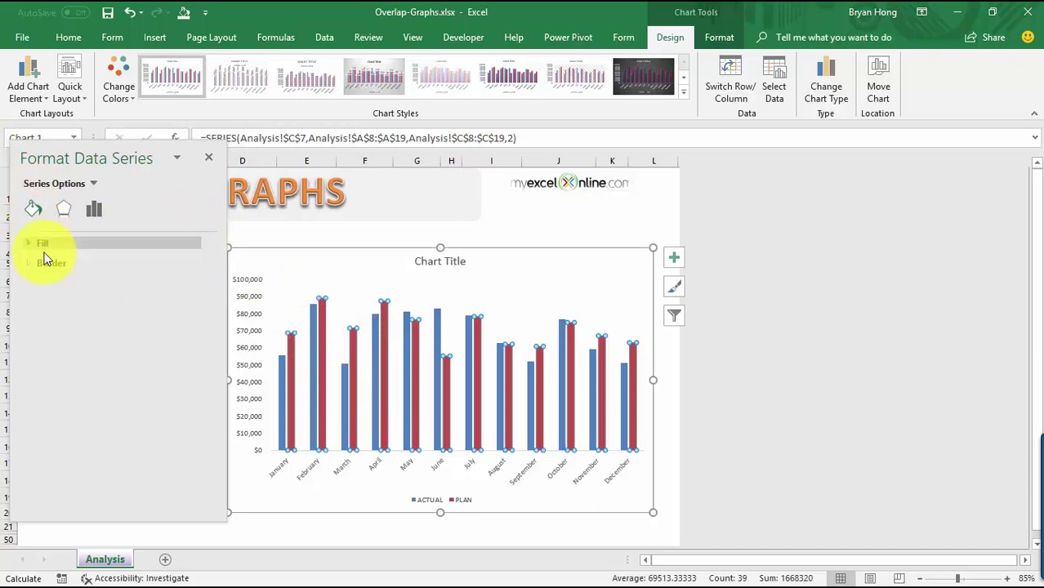
{"action": "left_click", "coordinate": [39, 244]}
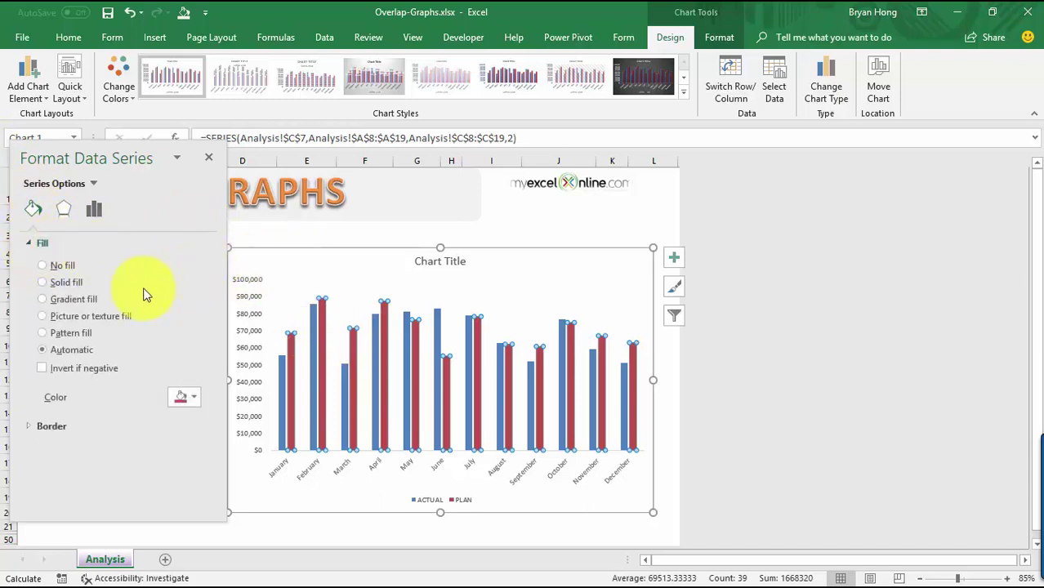
{"action": "left_click", "coordinate": [58, 267]}
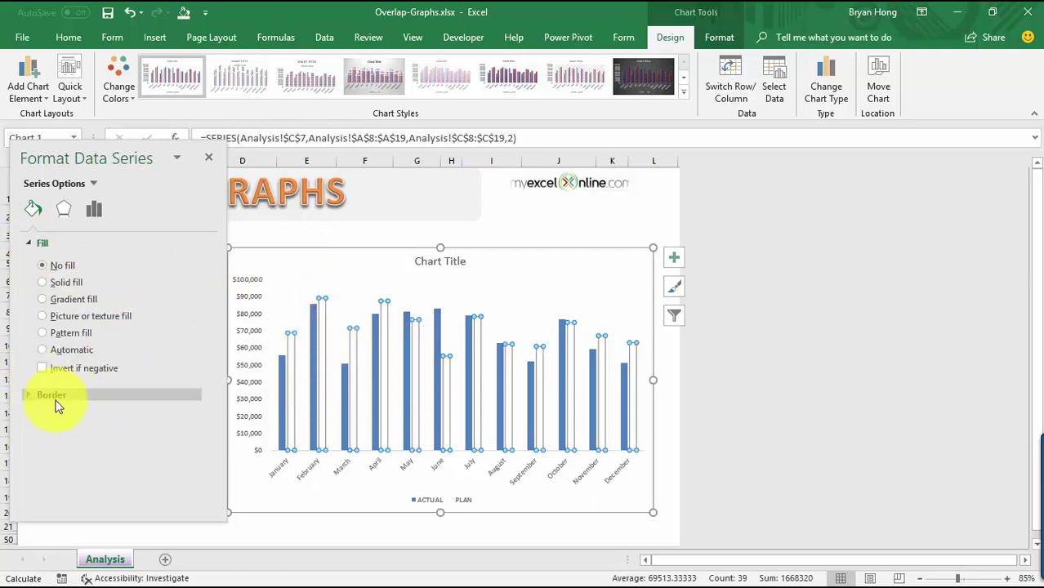
Step: Give the PLAN columns a solid black border colour
{"action": "left_click", "coordinate": [28, 394]}
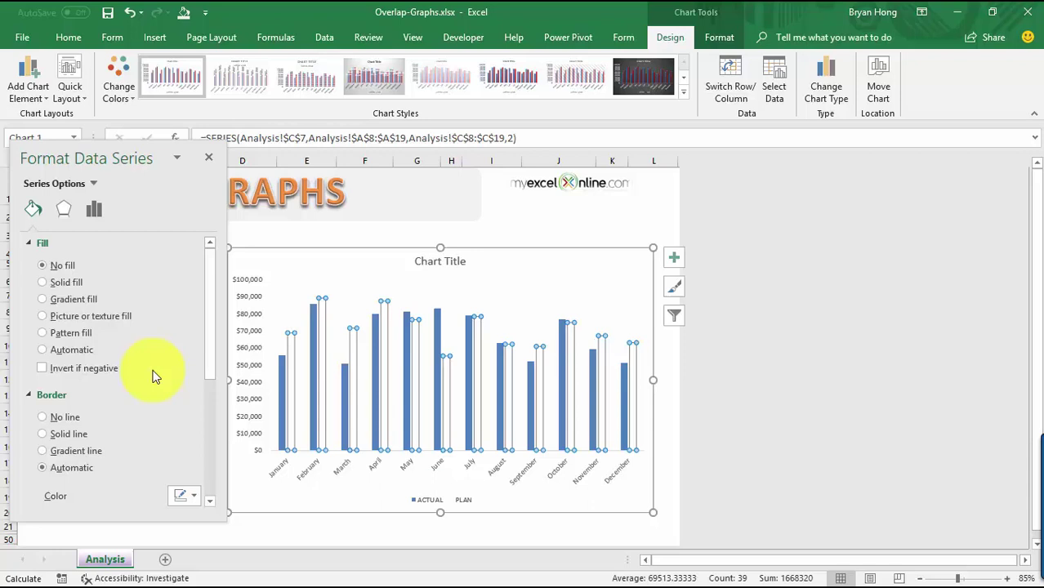
{"action": "scroll", "coordinate": [153, 376], "scroll_direction": "down", "scroll_amount": 3}
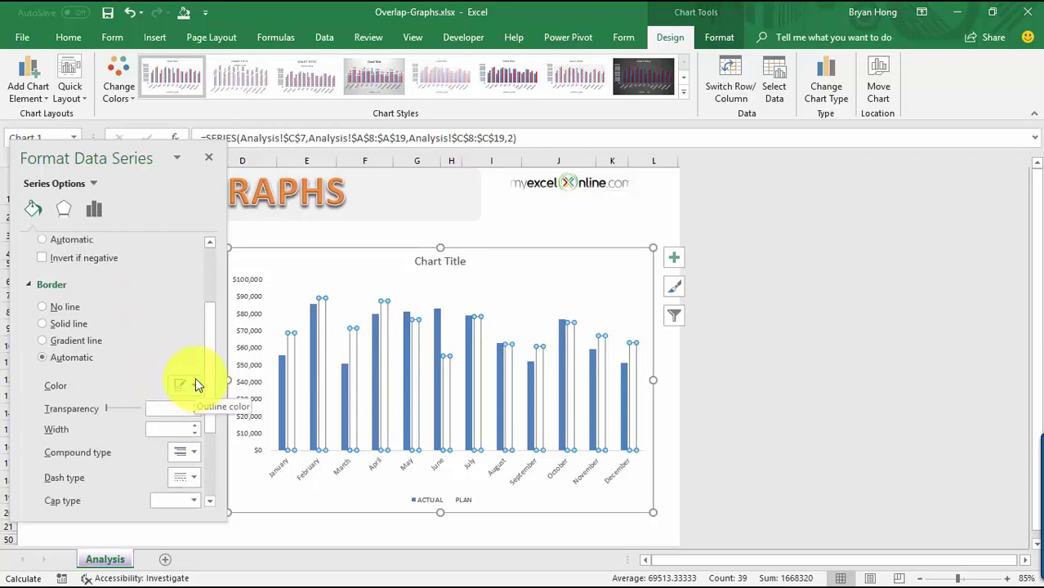
{"action": "left_click", "coordinate": [195, 382]}
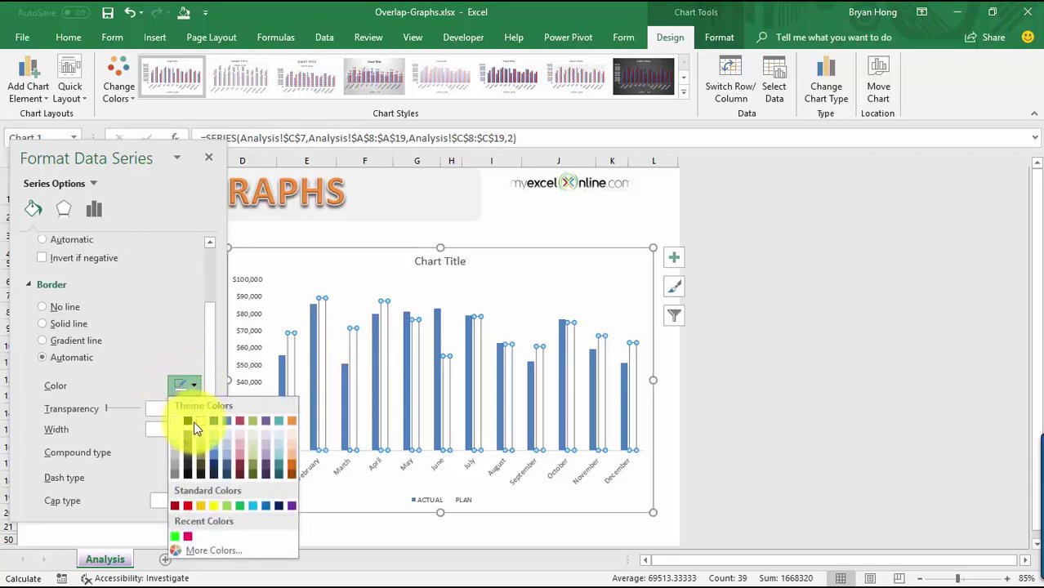
{"action": "left_click", "coordinate": [189, 421]}
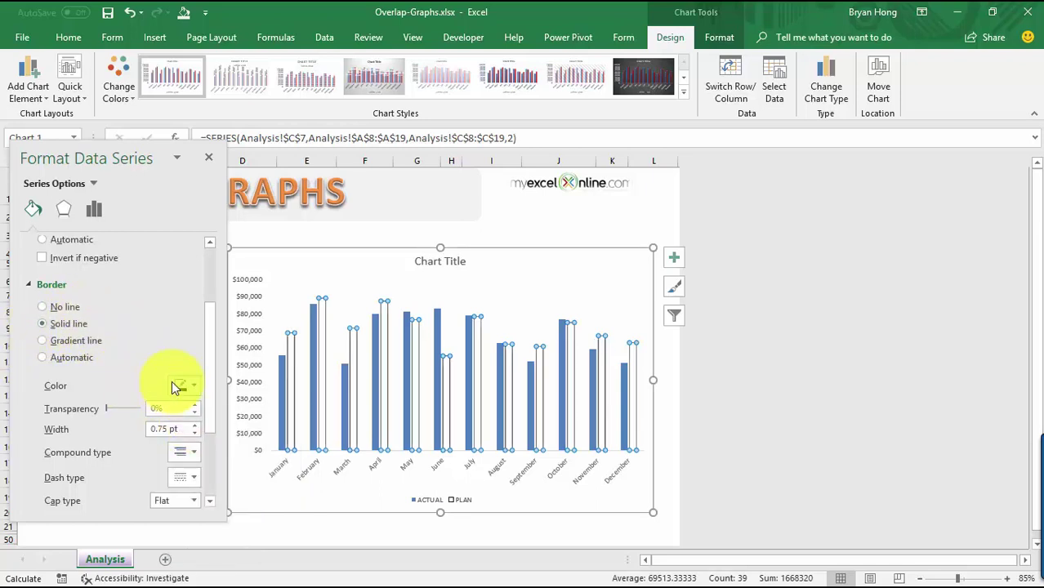
Step: Increase the PLAN border width to 2 pt
{"action": "scroll", "coordinate": [171, 386], "scroll_direction": "down", "scroll_amount": 4}
{"action": "scroll", "coordinate": [168, 410], "scroll_direction": "down", "scroll_amount": 1}
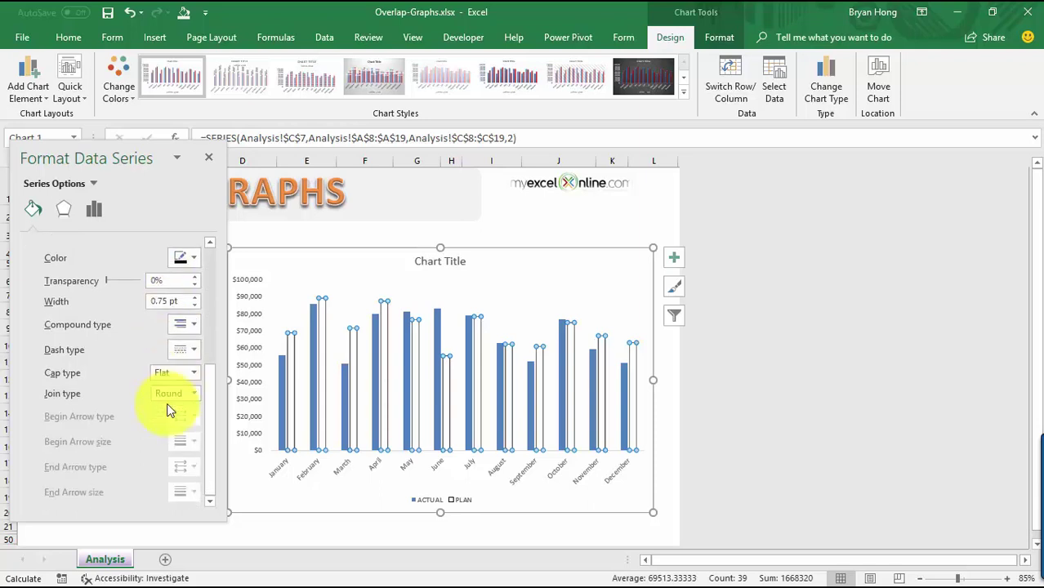
{"action": "scroll", "coordinate": [168, 410], "scroll_direction": "up", "scroll_amount": 2}
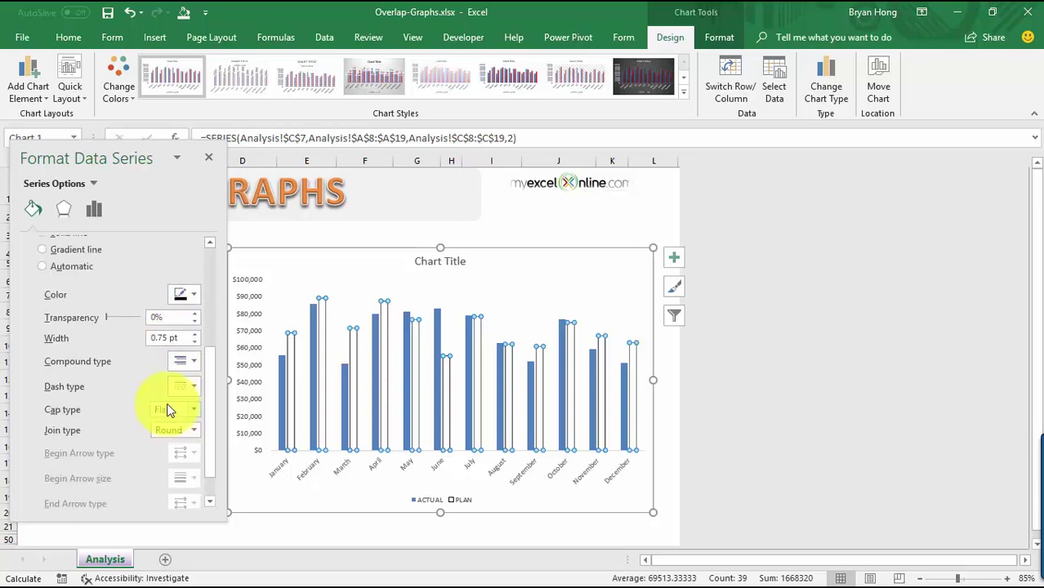
{"action": "scroll", "coordinate": [168, 410], "scroll_direction": "up", "scroll_amount": 2}
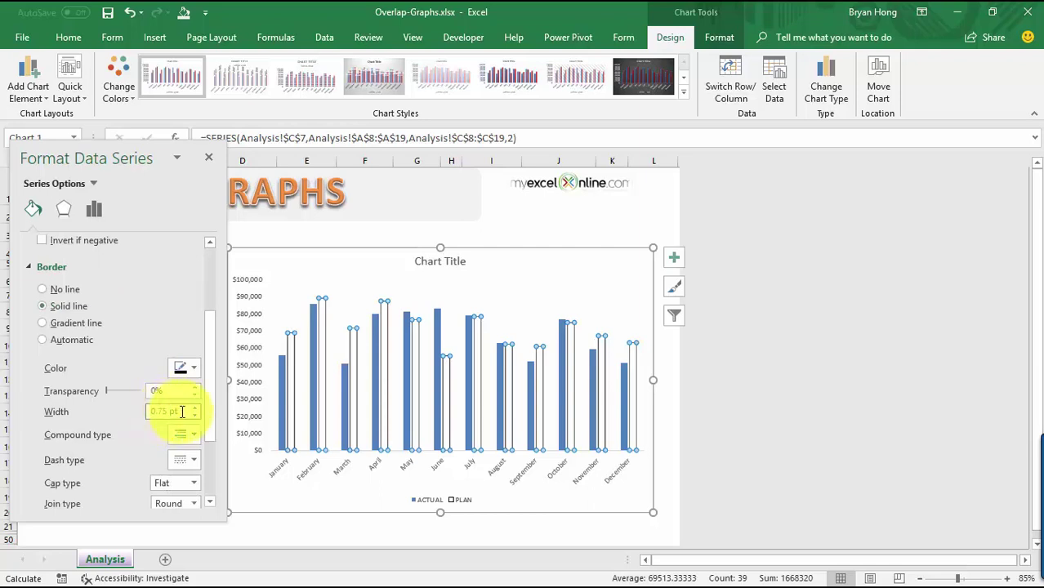
{"action": "left_click", "coordinate": [195, 410]}
{"action": "left_click", "coordinate": [195, 410]}
{"action": "left_click", "coordinate": [195, 410]}
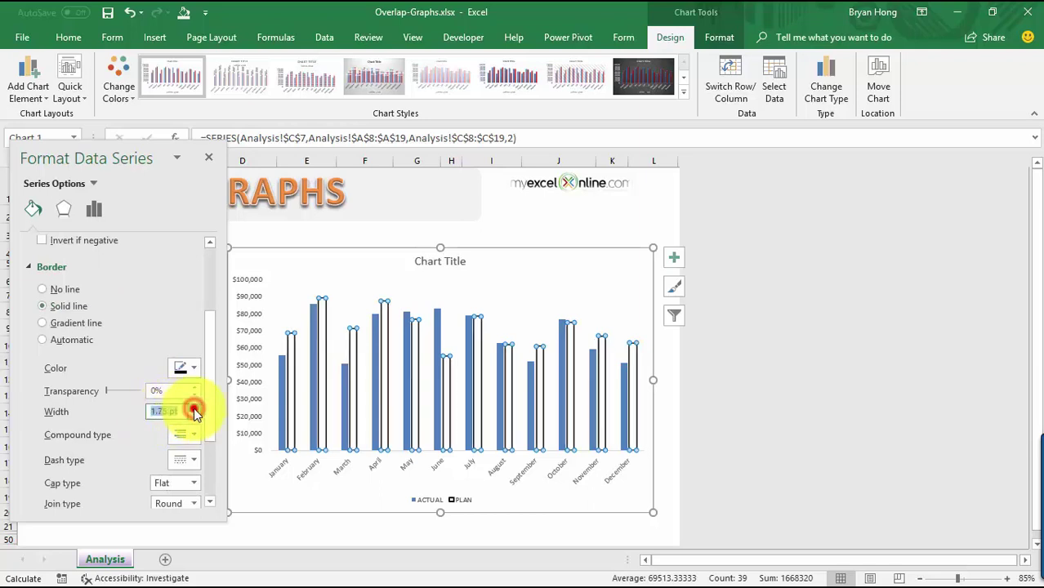
{"action": "left_click", "coordinate": [194, 410]}
{"action": "left_click", "coordinate": [193, 410]}
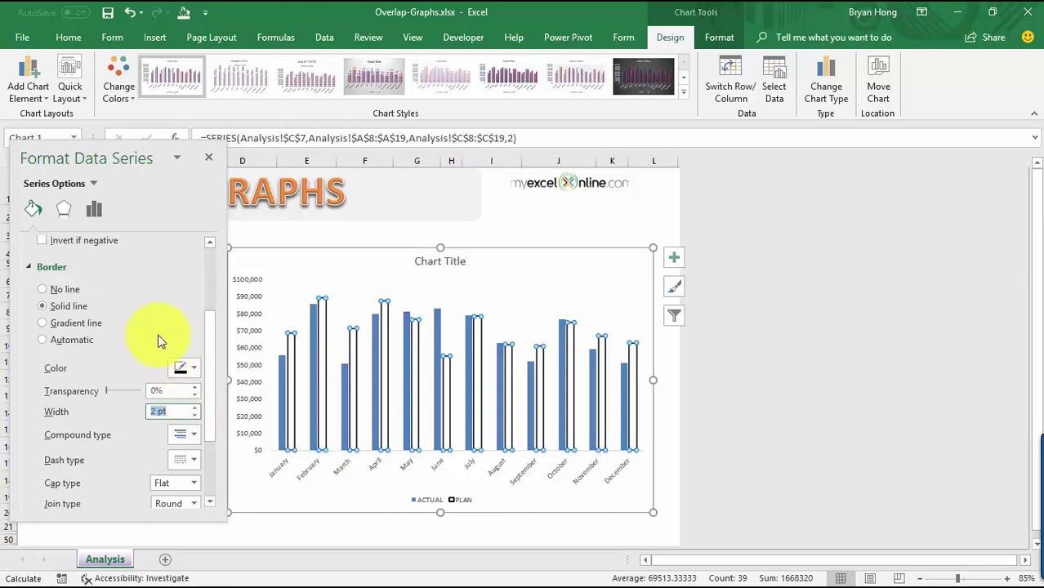
{"action": "left_click", "coordinate": [300, 293]}
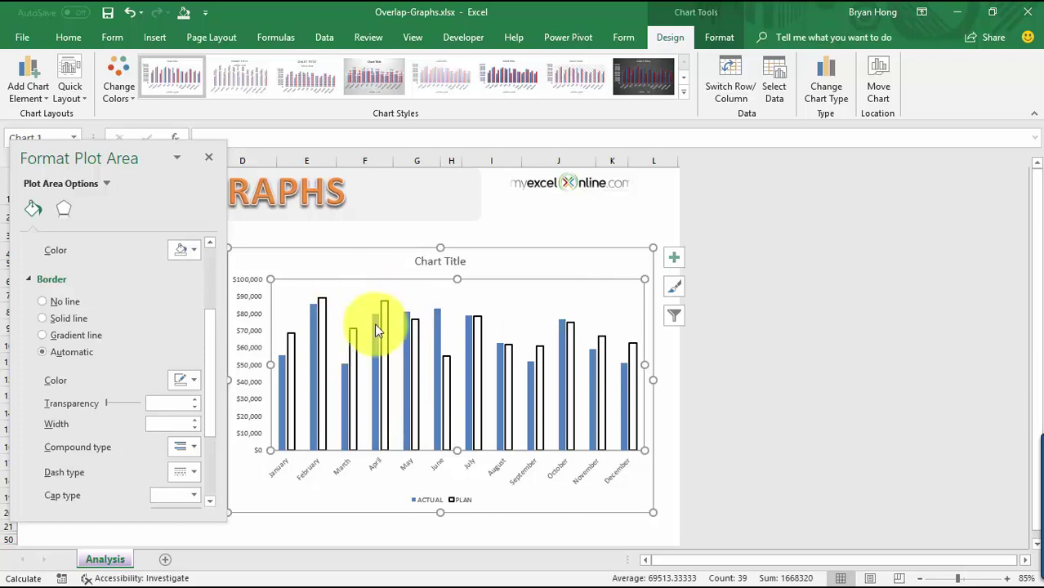
Step: Open Format Data Series for the ACTUAL series
{"action": "left_click", "coordinate": [281, 385]}
{"action": "right_click", "coordinate": [281, 384]}
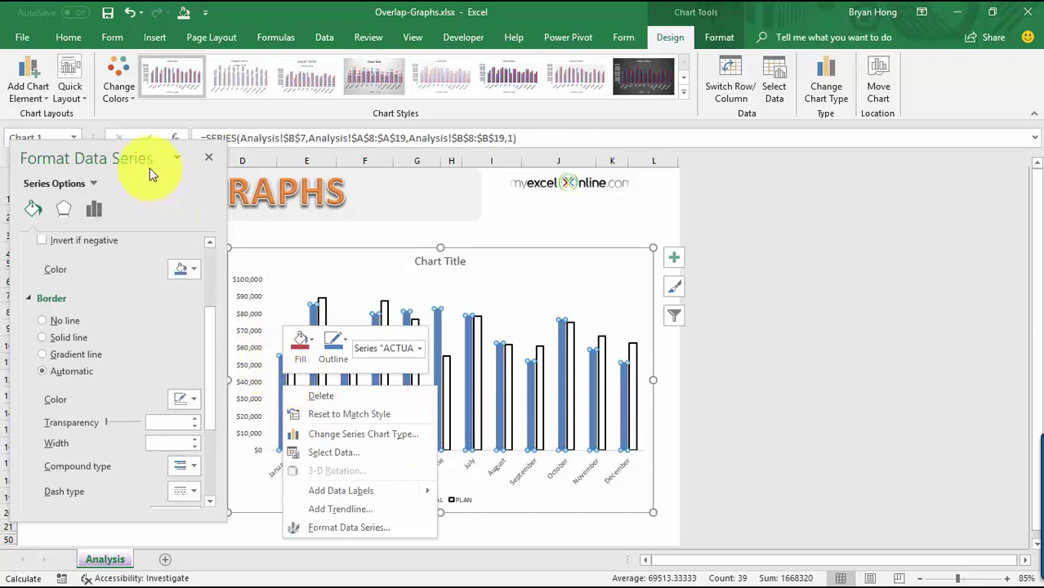
{"action": "left_click", "coordinate": [212, 160]}
{"action": "left_click", "coordinate": [211, 160]}
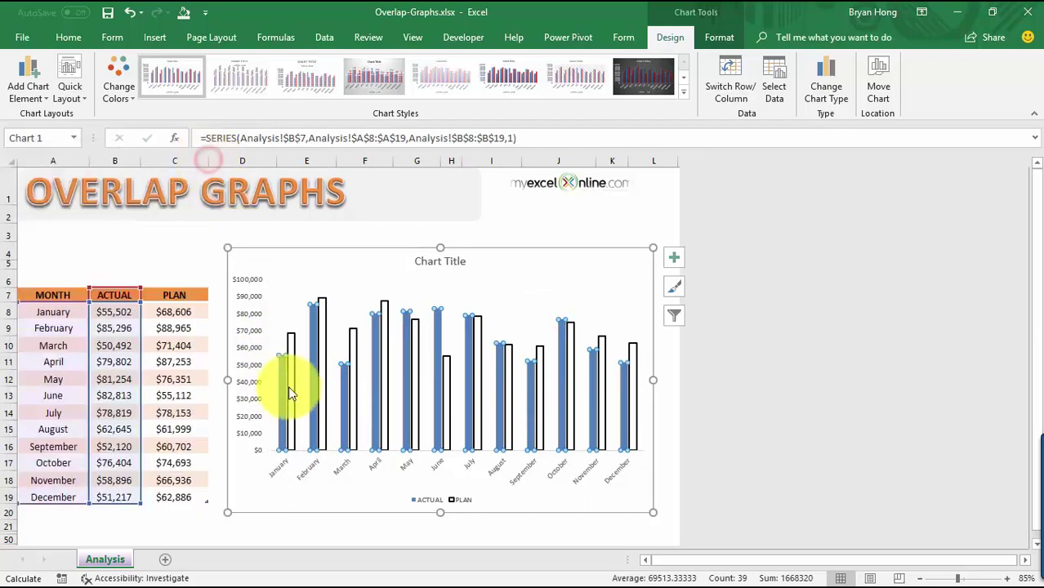
{"action": "right_click", "coordinate": [282, 380]}
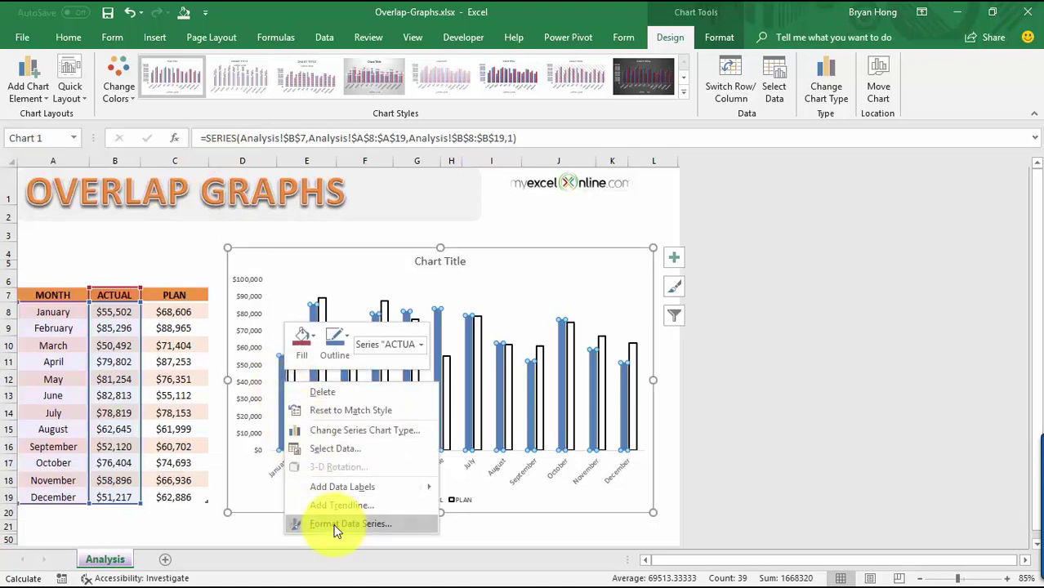
{"action": "left_click", "coordinate": [400, 521]}
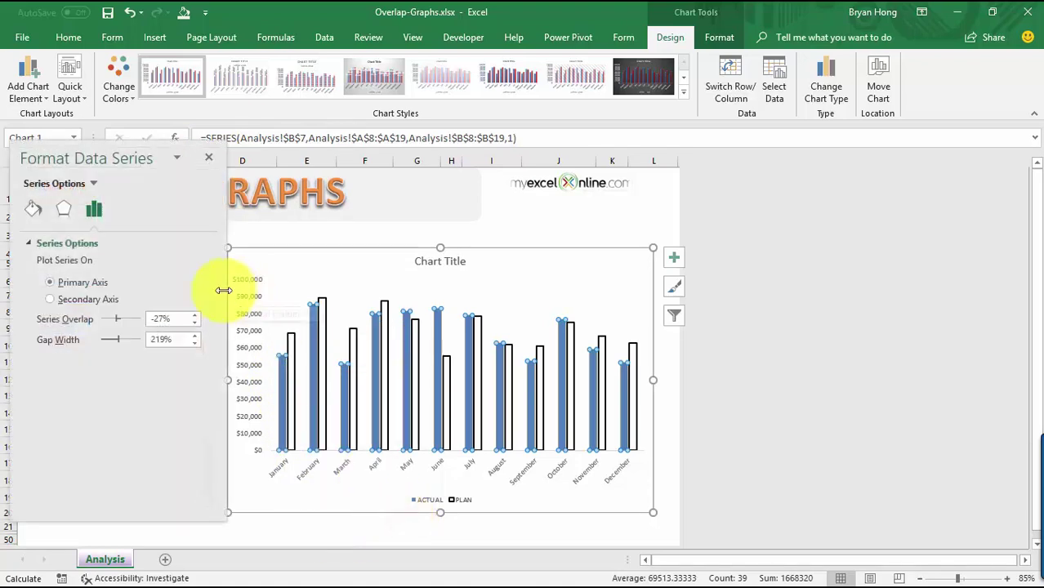
Step: Give the ACTUAL columns a solid orange fill
{"action": "left_click", "coordinate": [33, 207]}
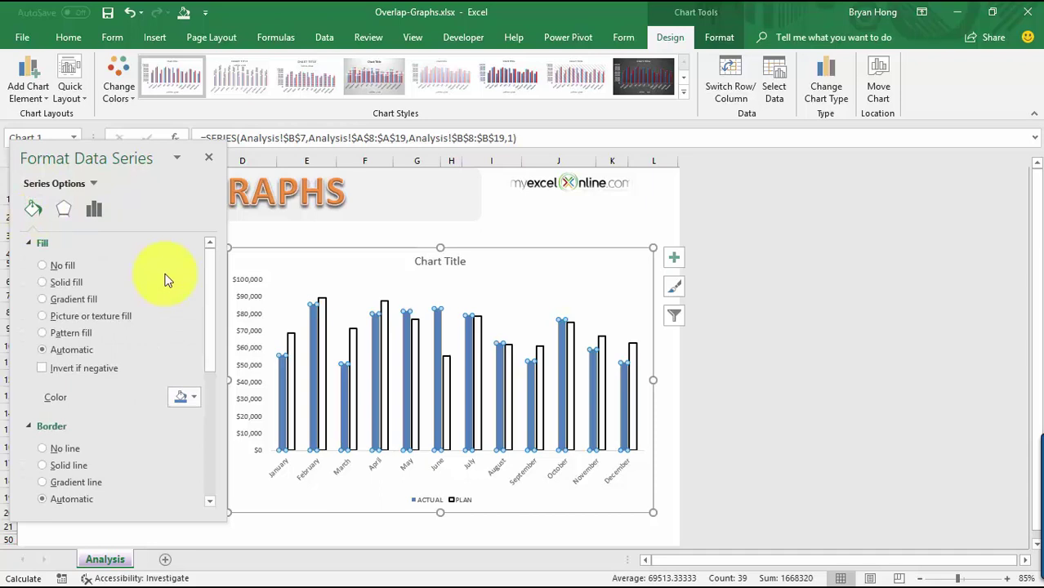
{"action": "left_click", "coordinate": [70, 283]}
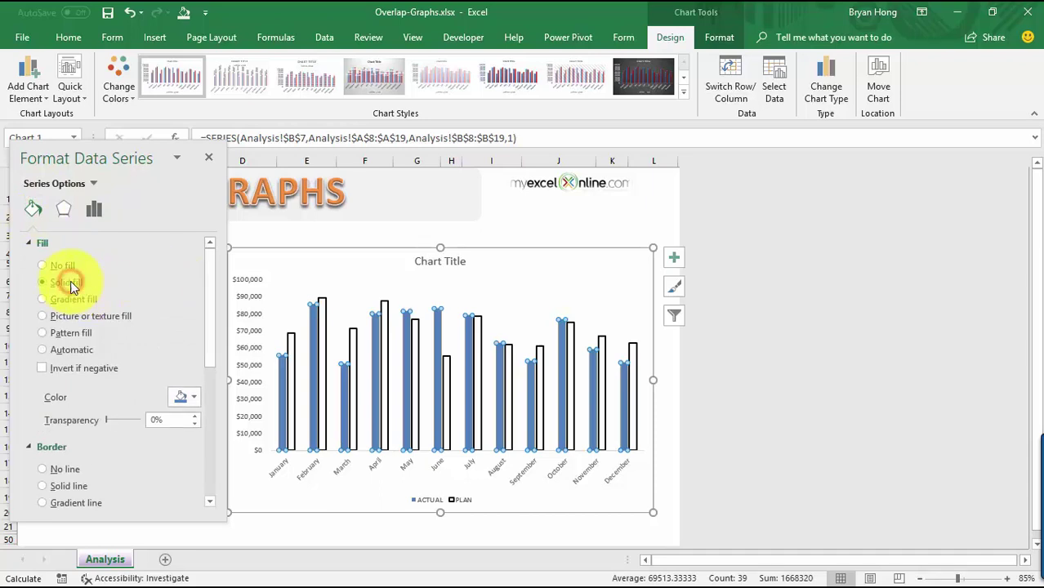
{"action": "left_click", "coordinate": [195, 400]}
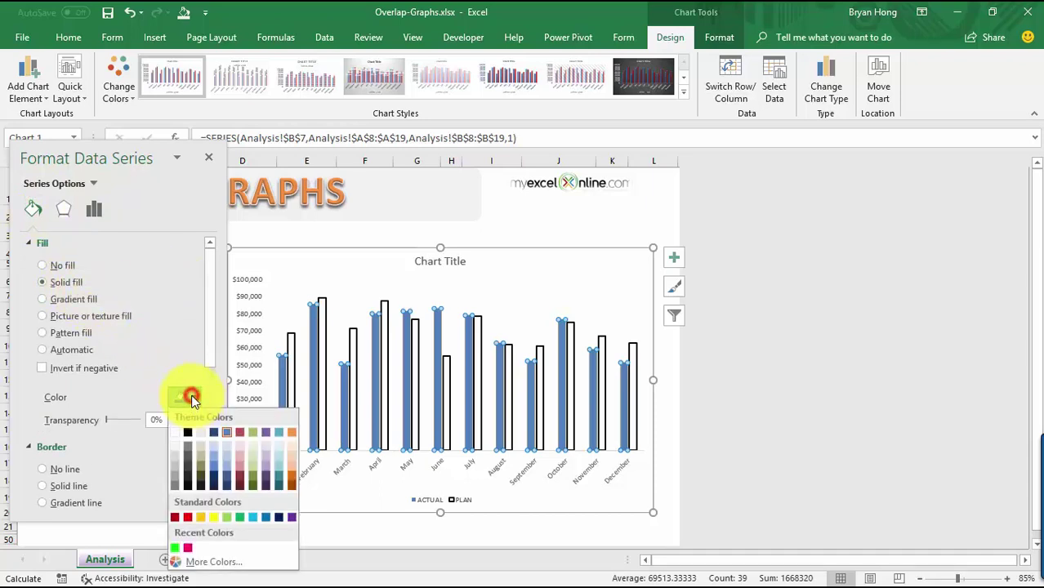
{"action": "left_click", "coordinate": [293, 476]}
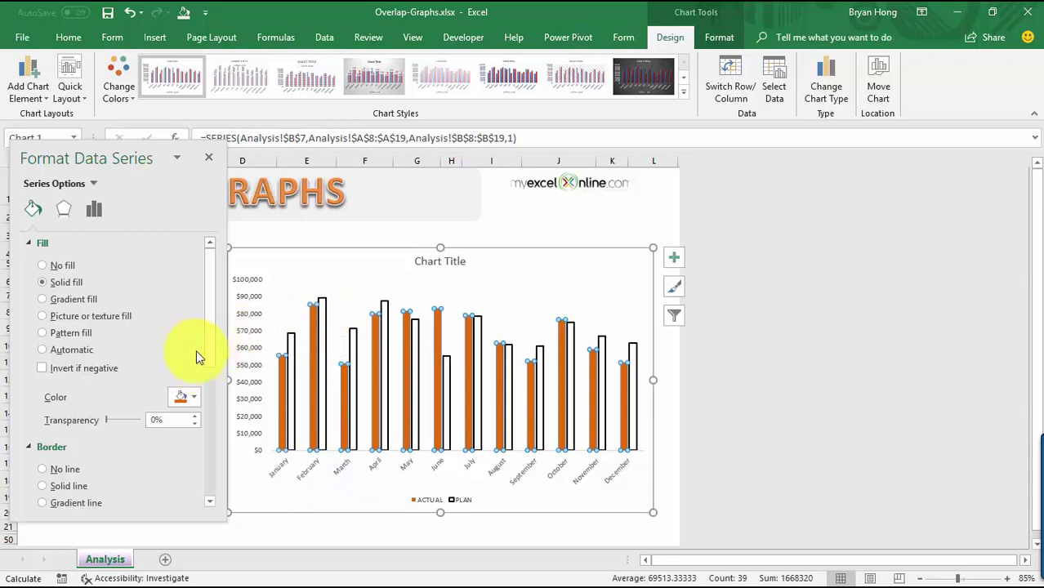
Step: Set Series Overlap to 100%
{"action": "left_click", "coordinate": [96, 211]}
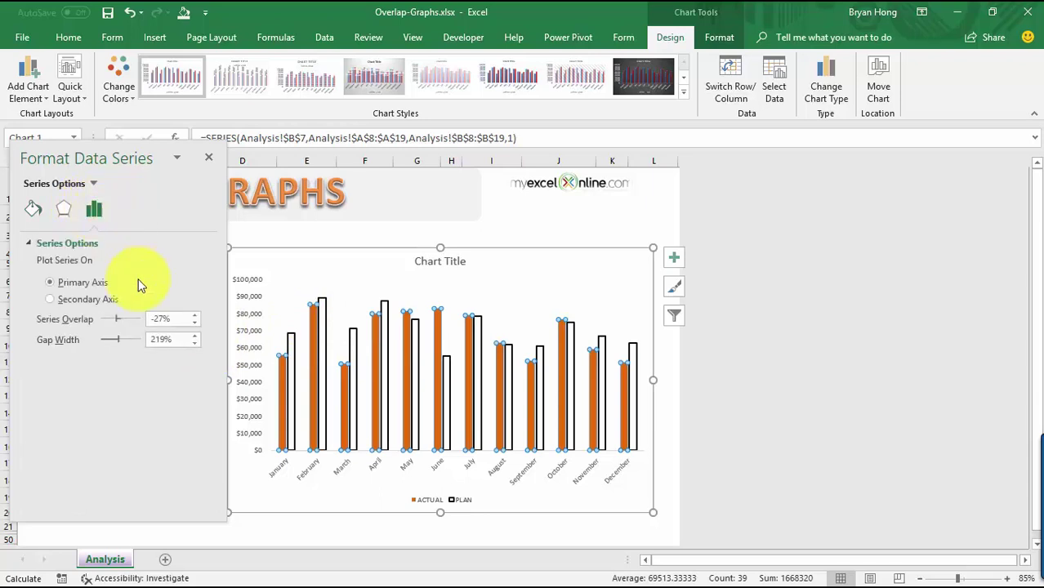
{"action": "double_click", "coordinate": [171, 319]}
{"action": "type", "text": "100"}
{"action": "key", "text": "Return"}
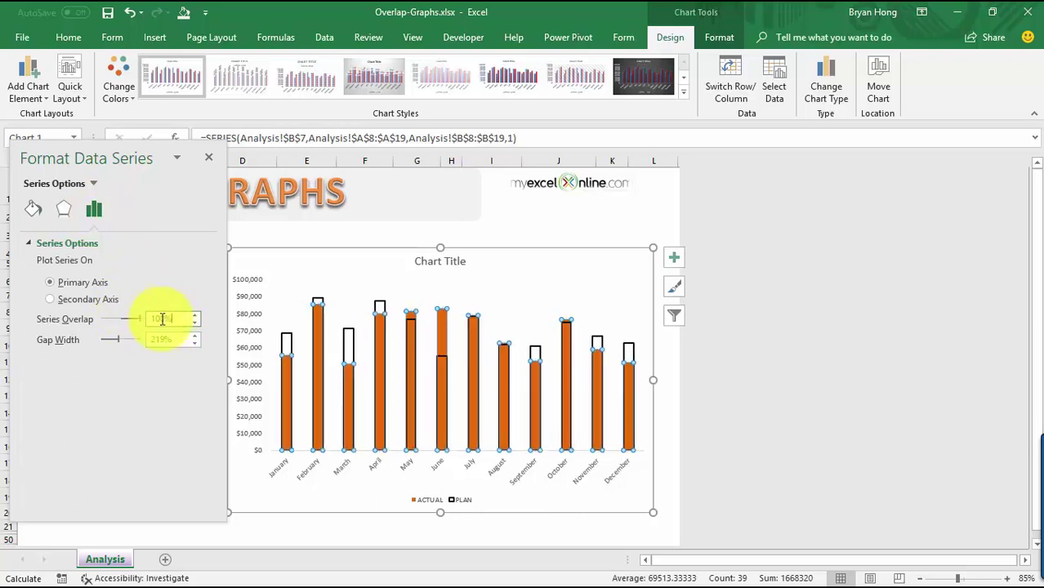
{"action": "left_click", "coordinate": [525, 297]}
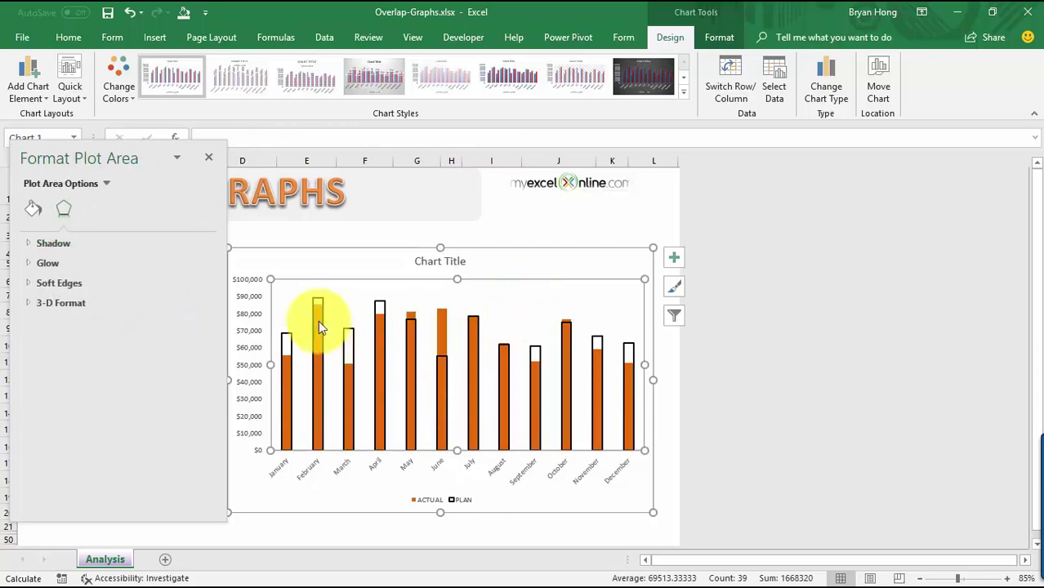
Step: Close the formatting pane and delete the chart title
{"action": "mouse_move", "coordinate": [317, 309]}
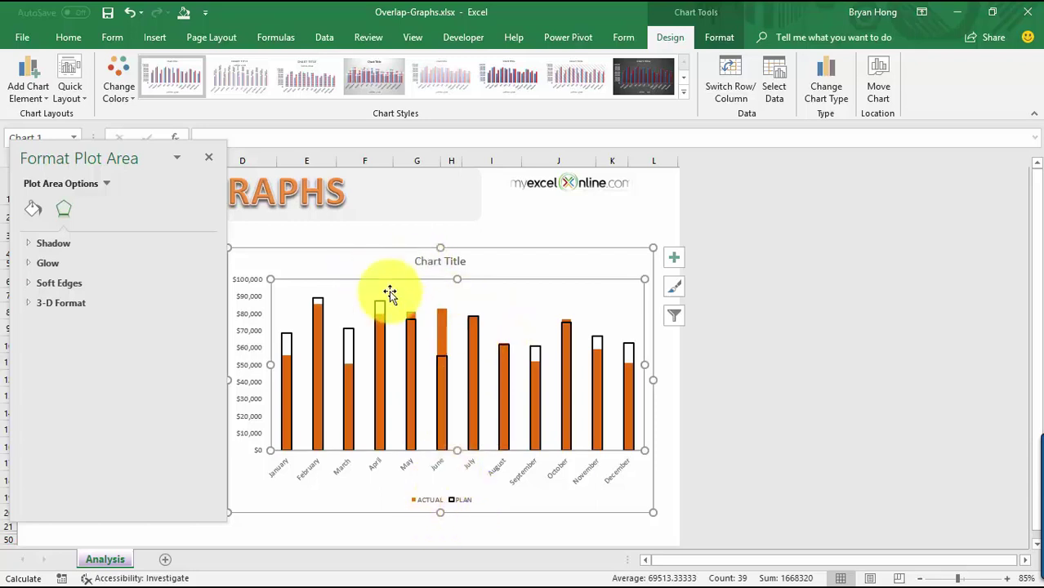
{"action": "left_click", "coordinate": [208, 156]}
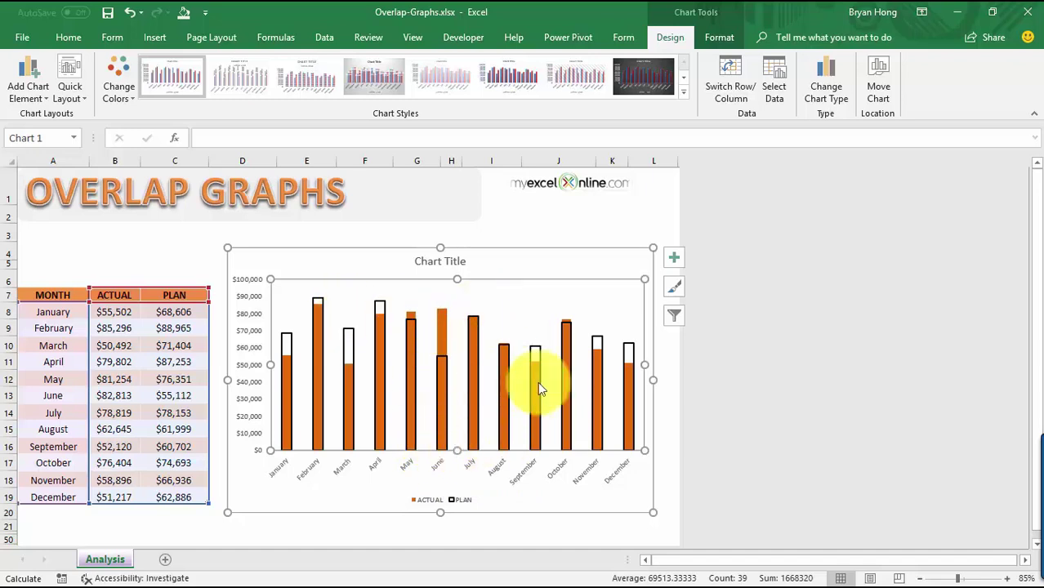
{"action": "left_click", "coordinate": [446, 264]}
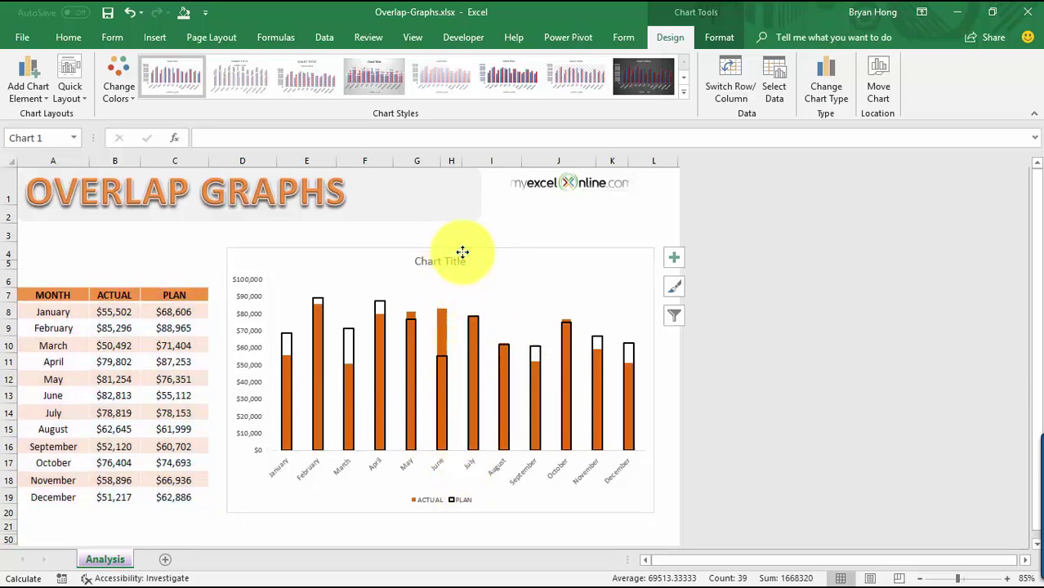
{"action": "key", "text": "Delete"}
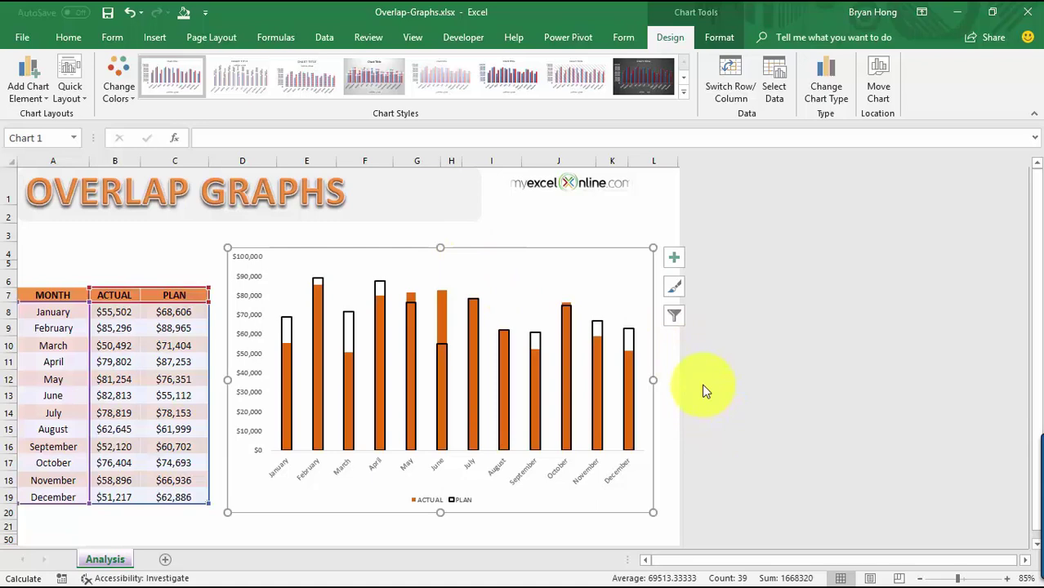